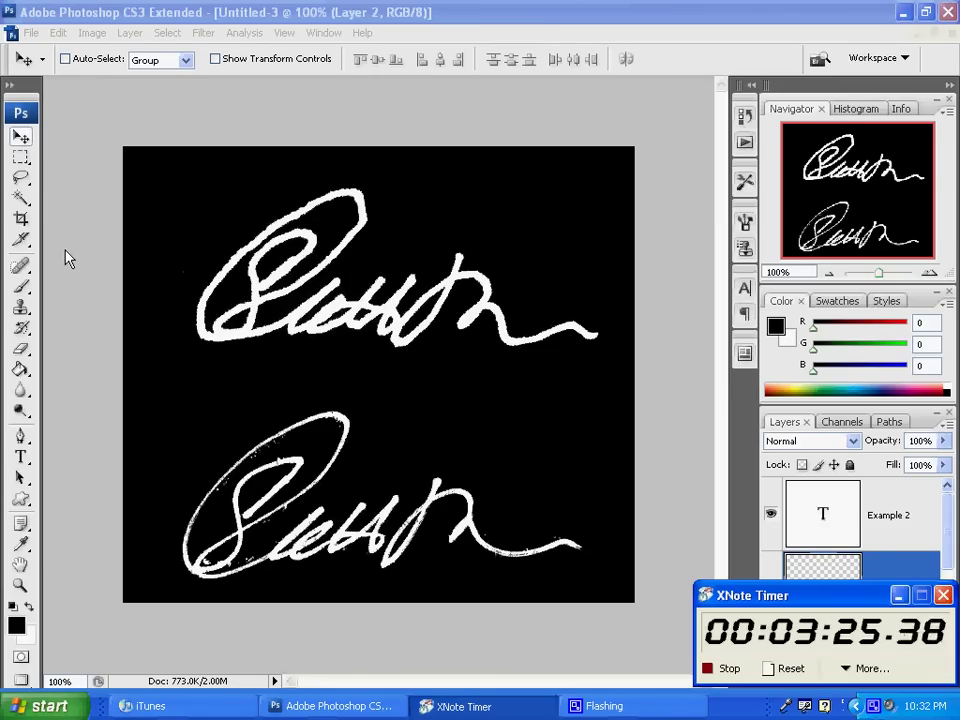
pyautogui.click(296, 6)
pyautogui.hotkey('ctrl', '+')
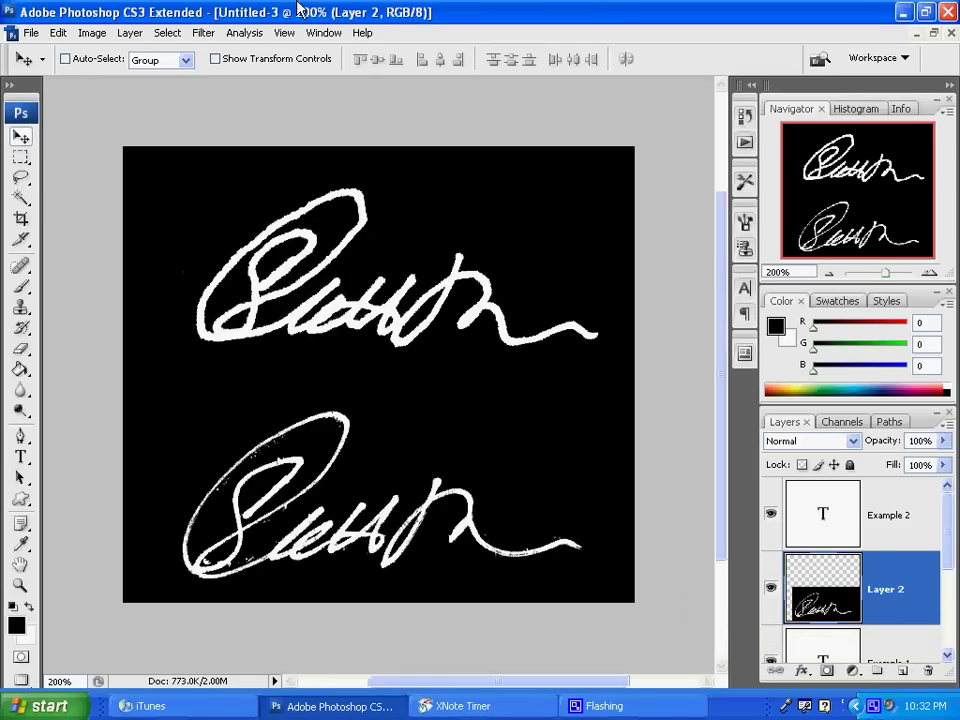
pyautogui.scroll(2, 334, 392)
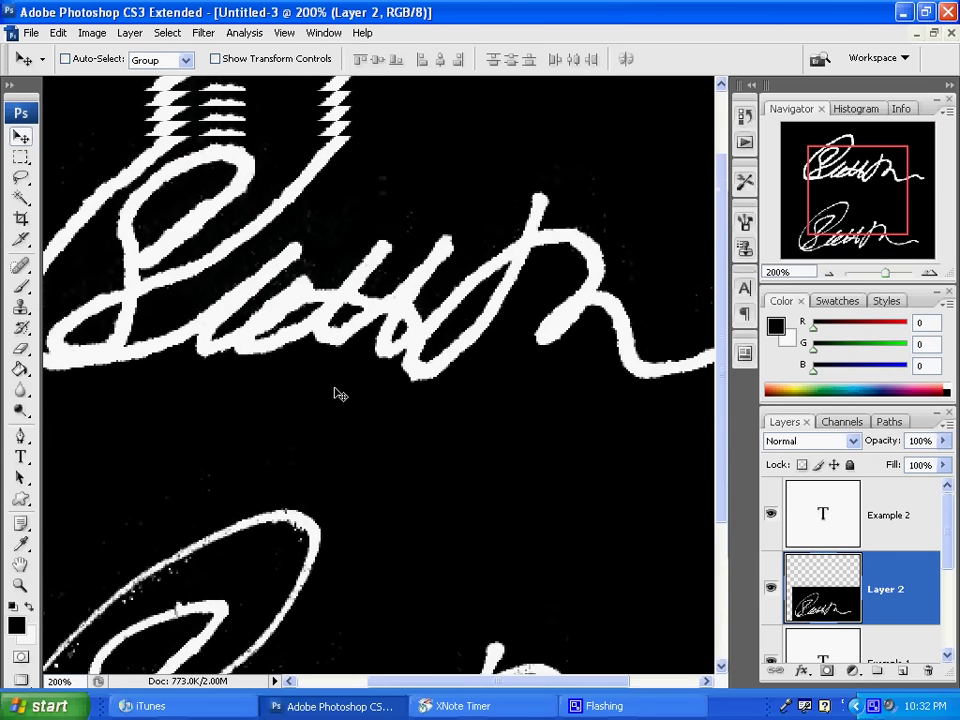
pyautogui.scroll(3, 343, 392)
pyautogui.moveTo(489, 681); pyautogui.dragTo(395, 688)
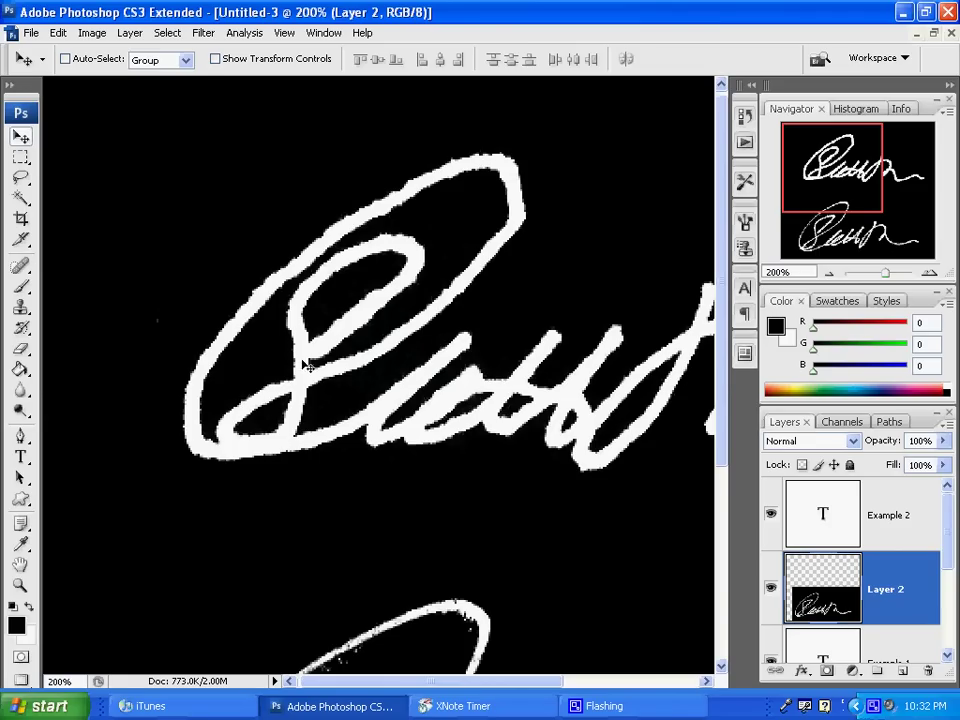
pyautogui.scroll(-1, 445, 360)
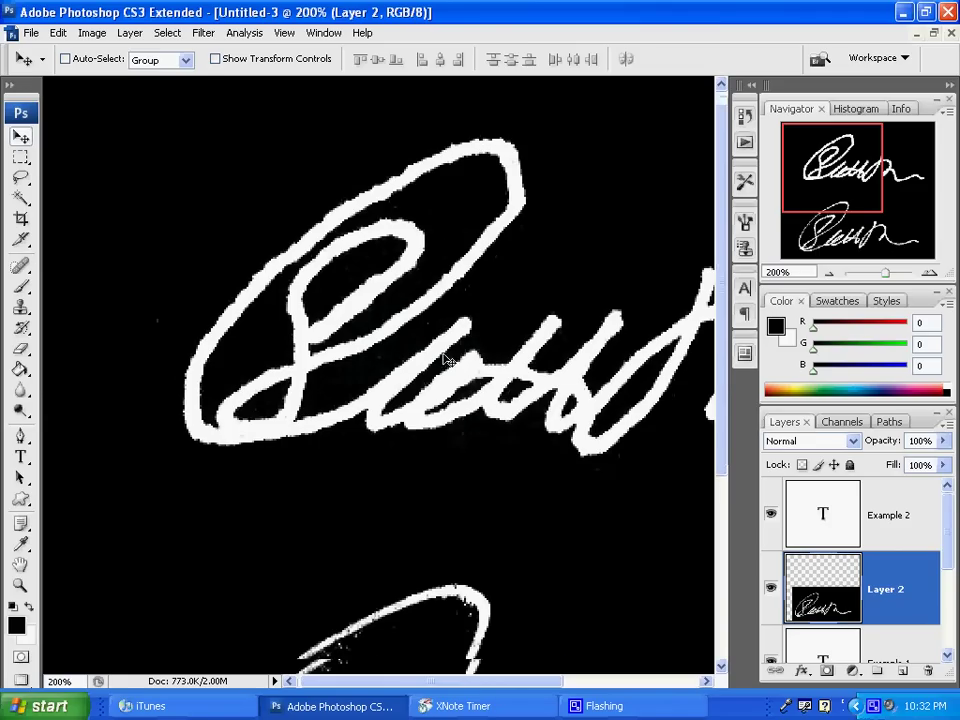
pyautogui.scroll(-5, 445, 360)
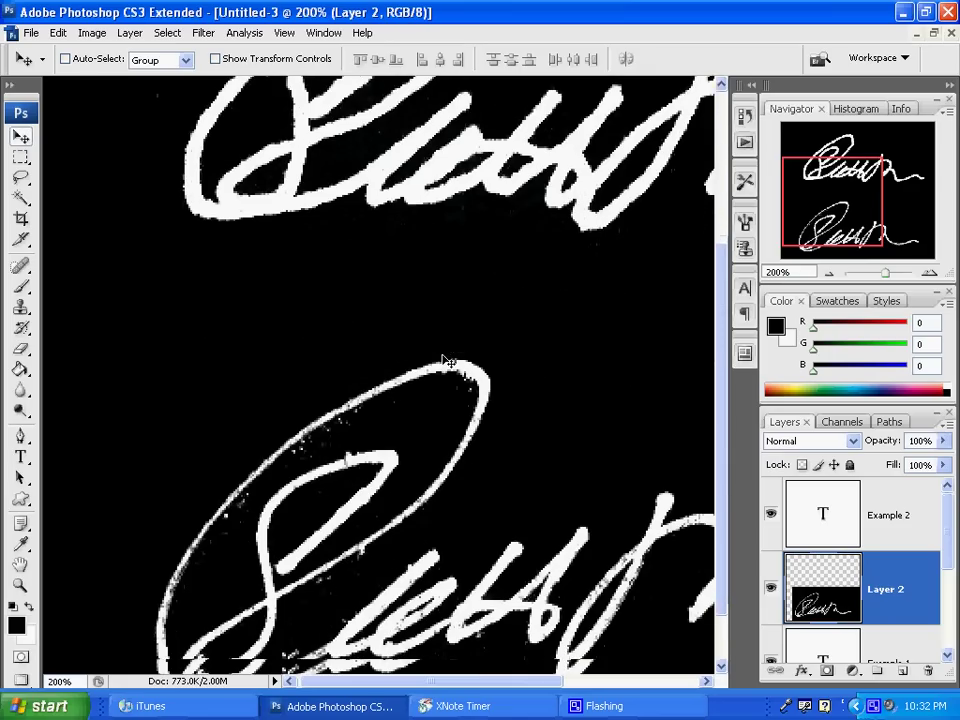
pyautogui.scroll(-1, 446, 360)
pyautogui.scroll(-1, 370, 530)
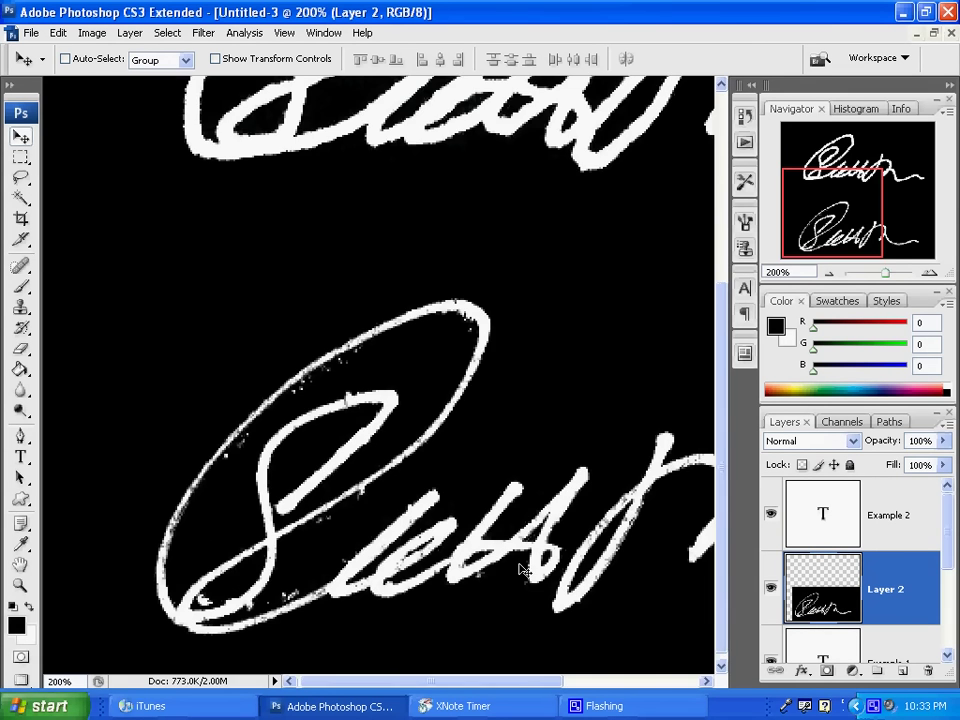
pyautogui.hotkey('ctrl', '-')
pyautogui.hotkey('ctrl', '-')
pyautogui.hotkey('ctrl', '+')
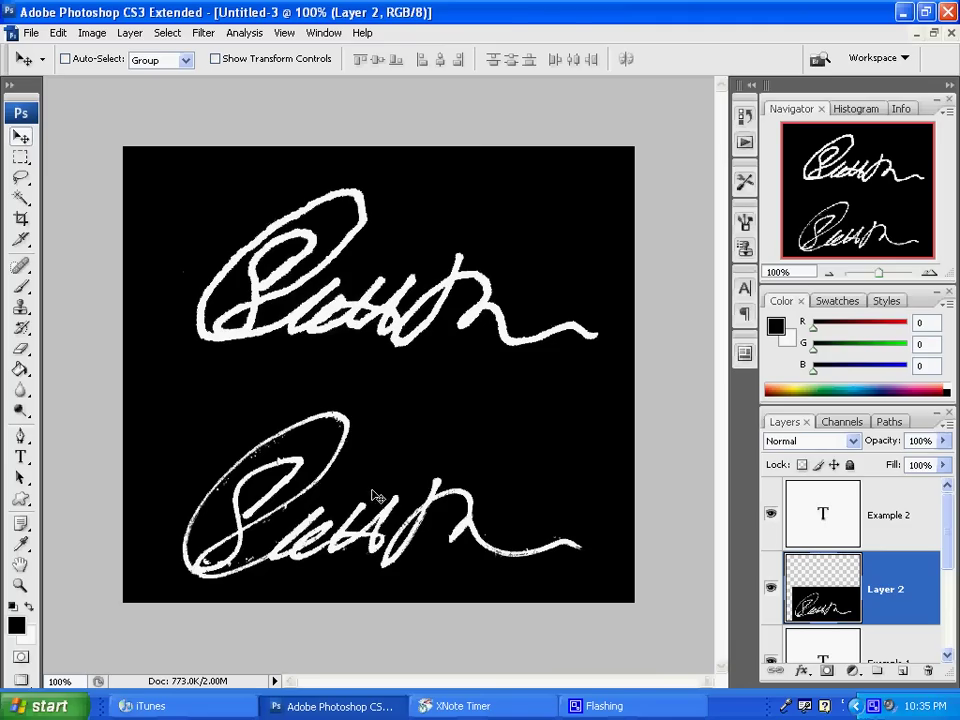
# Minimize Untitled-3, then restore Regularpen.jpg and maximize it to fill the workspace.
pyautogui.click(914, 32)
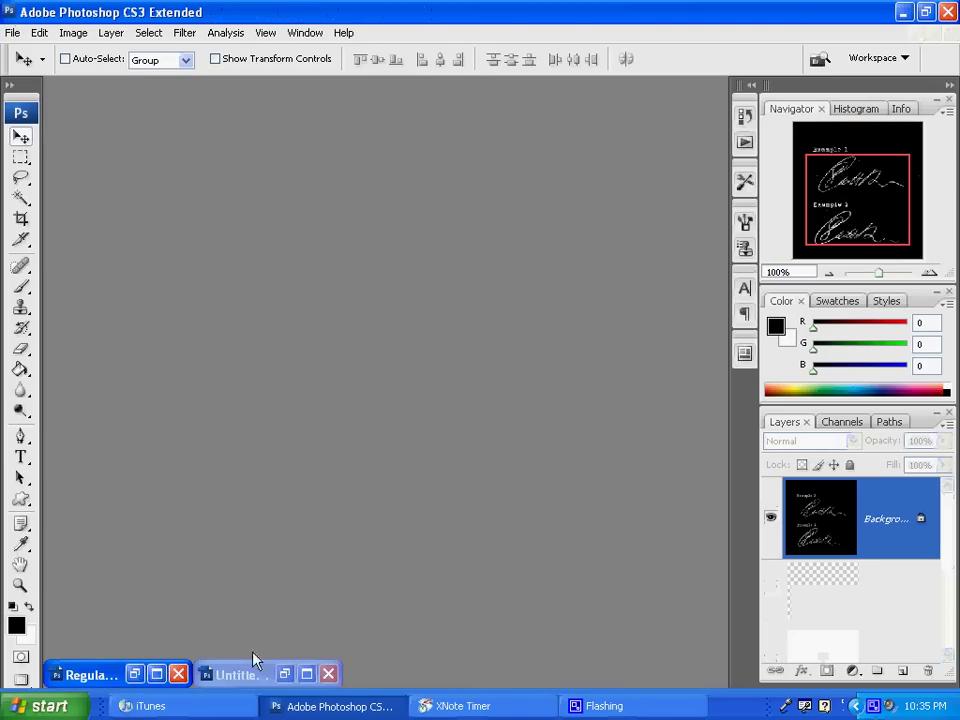
pyautogui.doubleClick(146, 668)
pyautogui.doubleClick(294, 146)
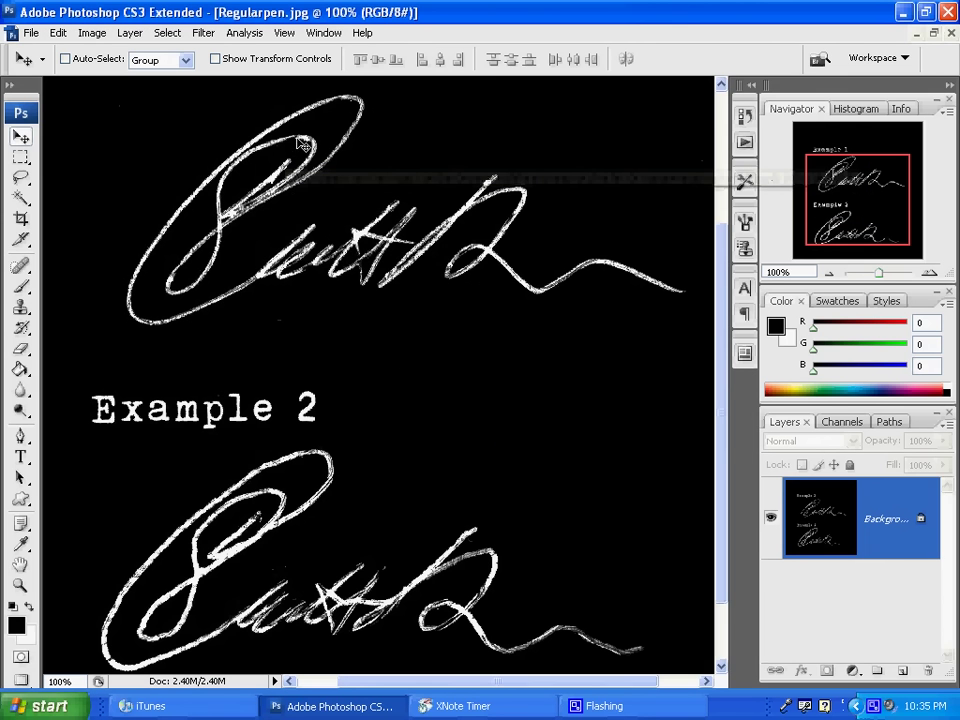
# Glance at the timer, then scroll between the Example 1 and Example 2 signatures.
pyautogui.click(636, 705)
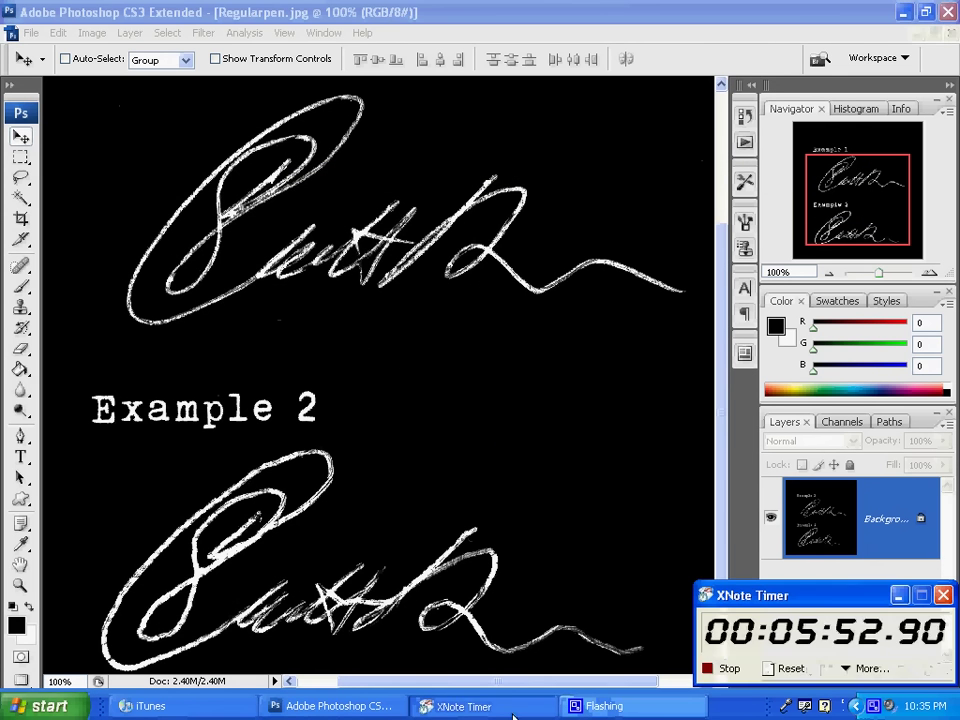
pyautogui.click(298, 17)
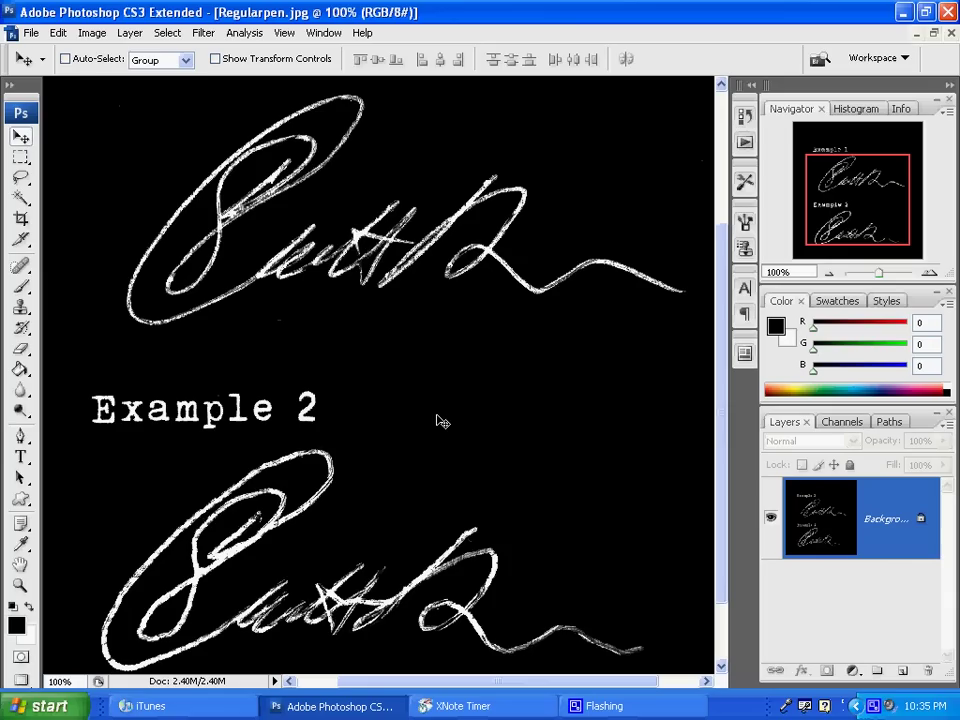
pyautogui.scroll(-2, 332, 471)
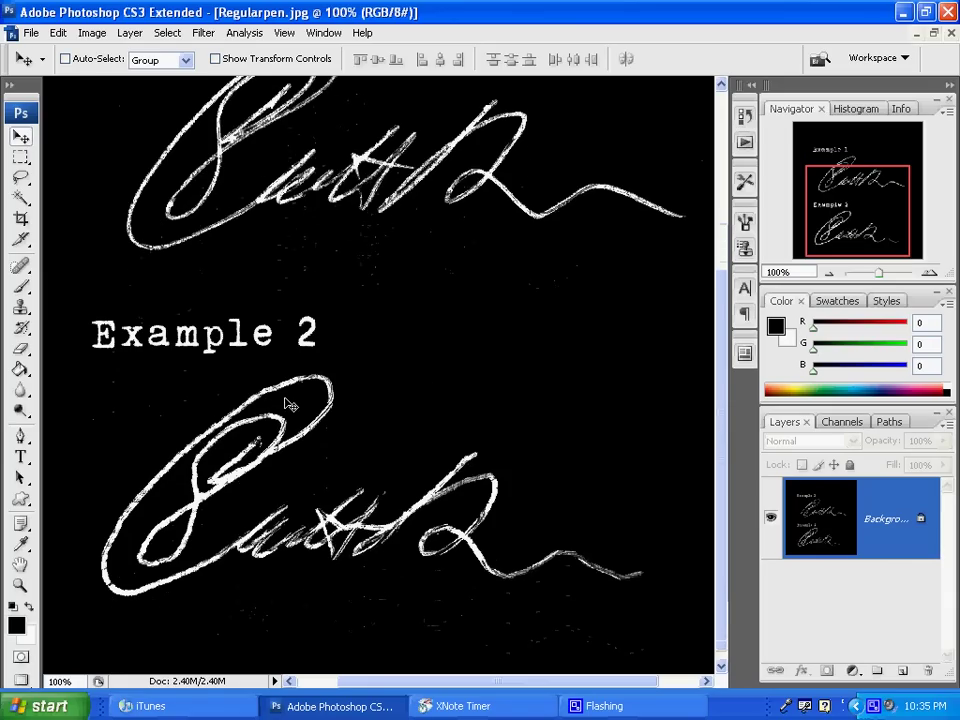
pyautogui.scroll(2, 315, 435)
pyautogui.scroll(4, 318, 430)
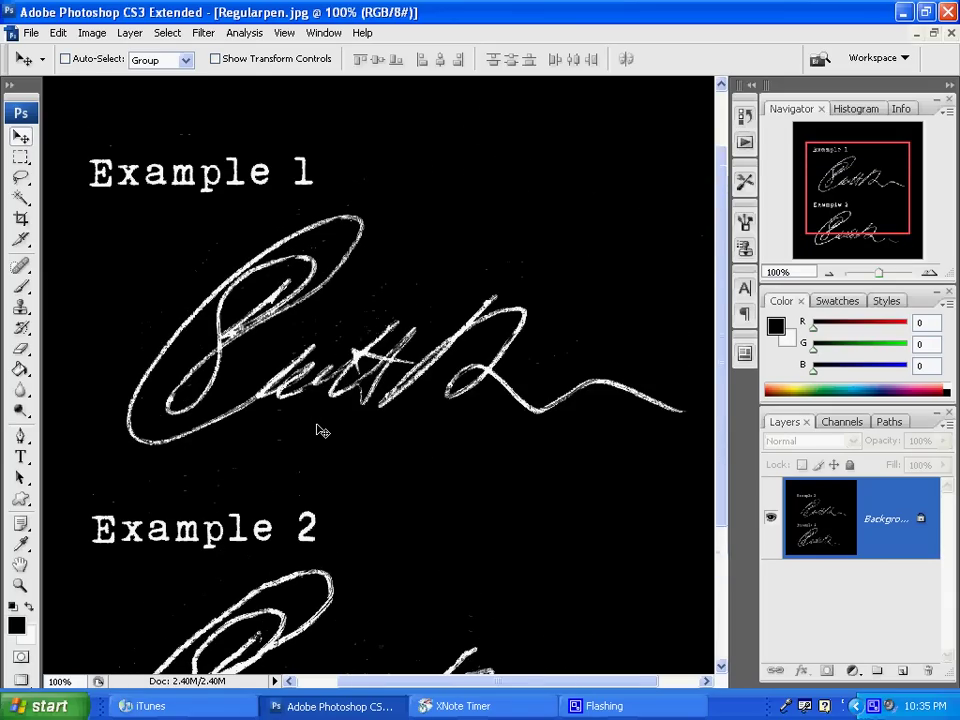
pyautogui.scroll(-4, 320, 430)
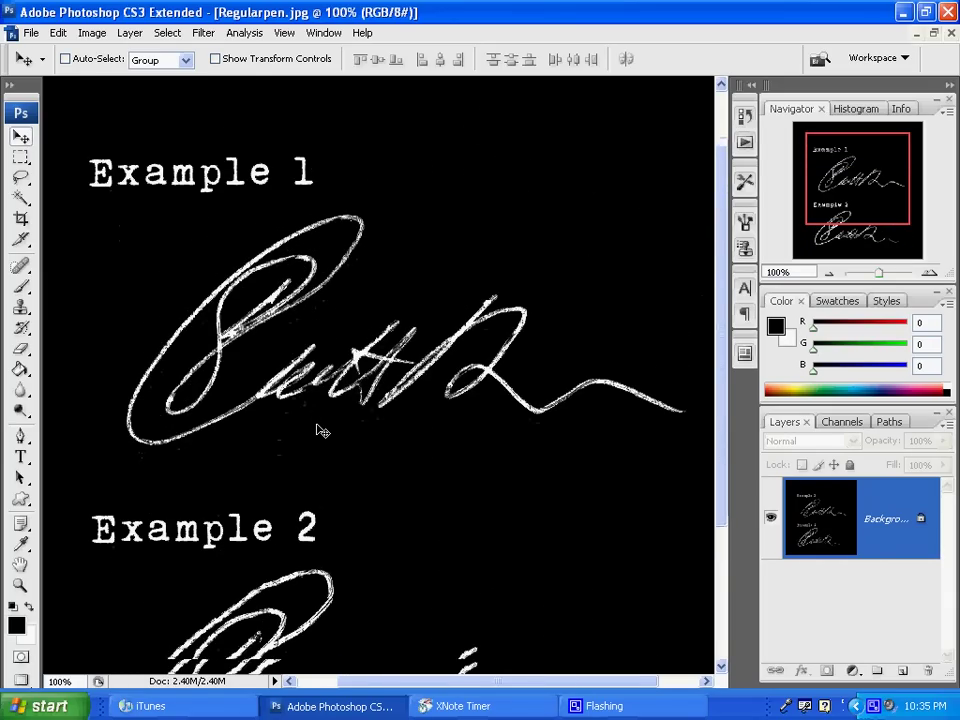
pyautogui.scroll(-3, 320, 430)
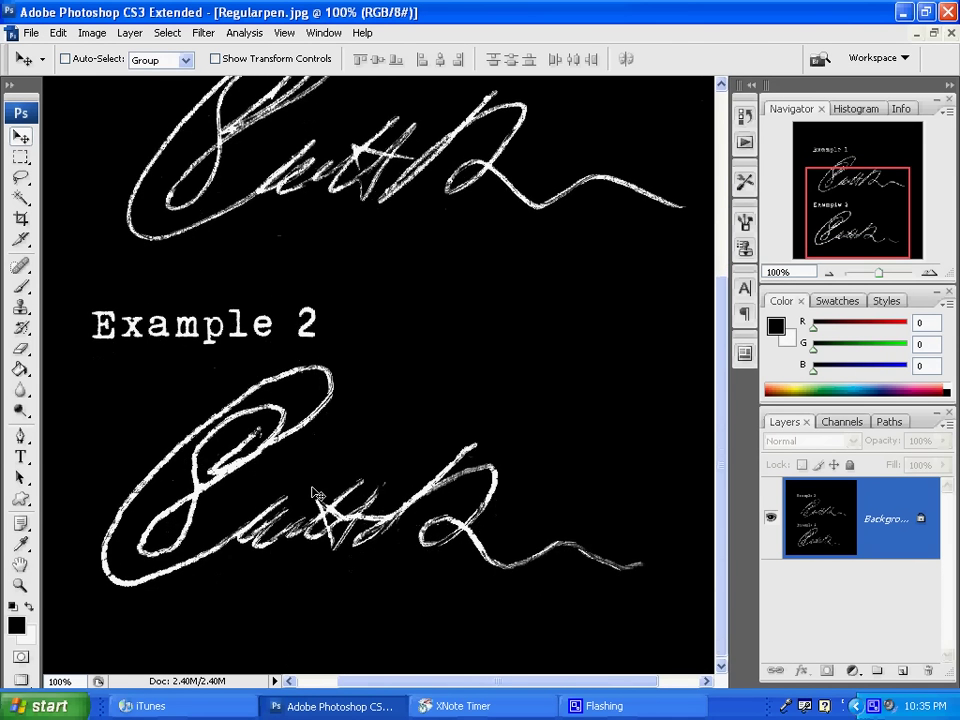
# Zoom to 200% and pan horizontally along the Example 2 signature's stroke edges.
pyautogui.hotkey('ctrl', '+')
pyautogui.scroll(-2, 330, 500)
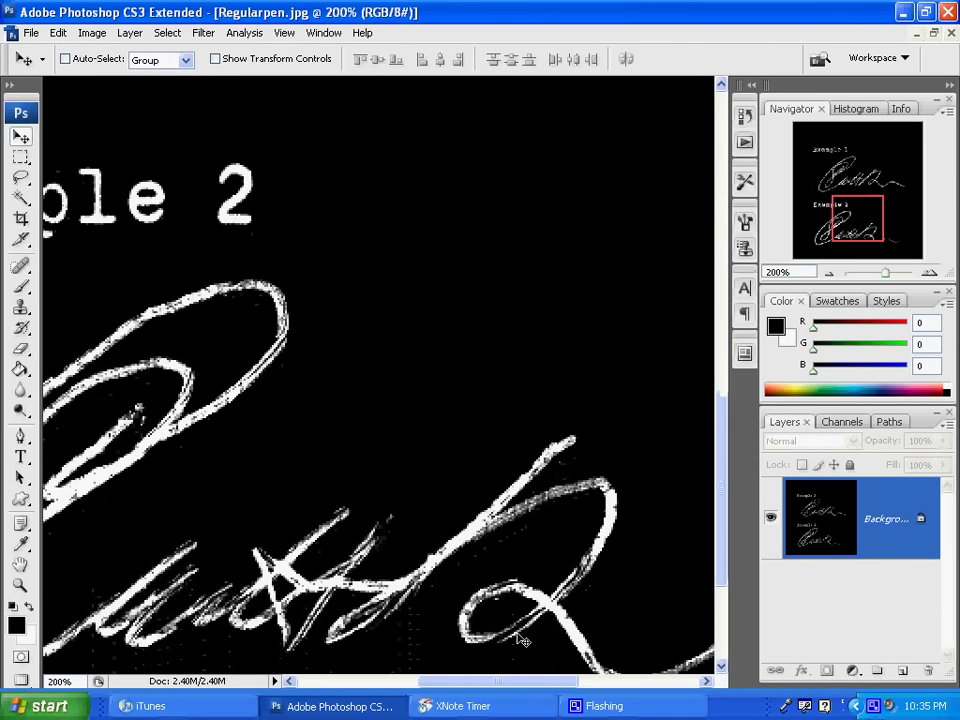
pyautogui.moveTo(465, 686)
pyautogui.mouseDown()
pyautogui.moveTo(364, 695)
pyautogui.moveTo(387, 688)
pyautogui.mouseUp()
pyautogui.scroll(-1, 466, 535)
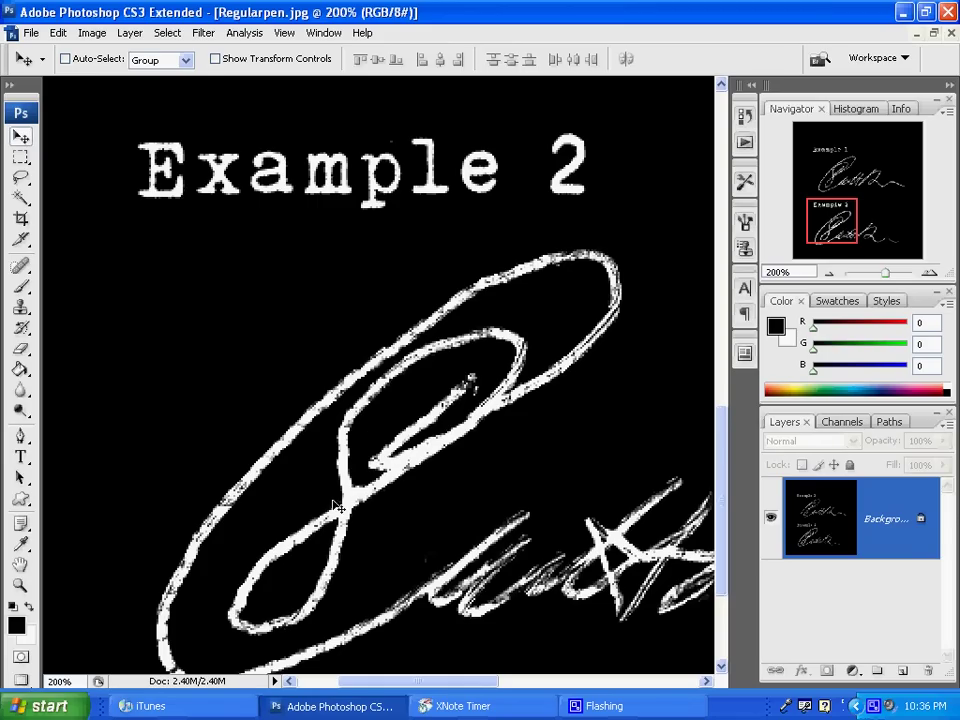
pyautogui.scroll(-1, 337, 507)
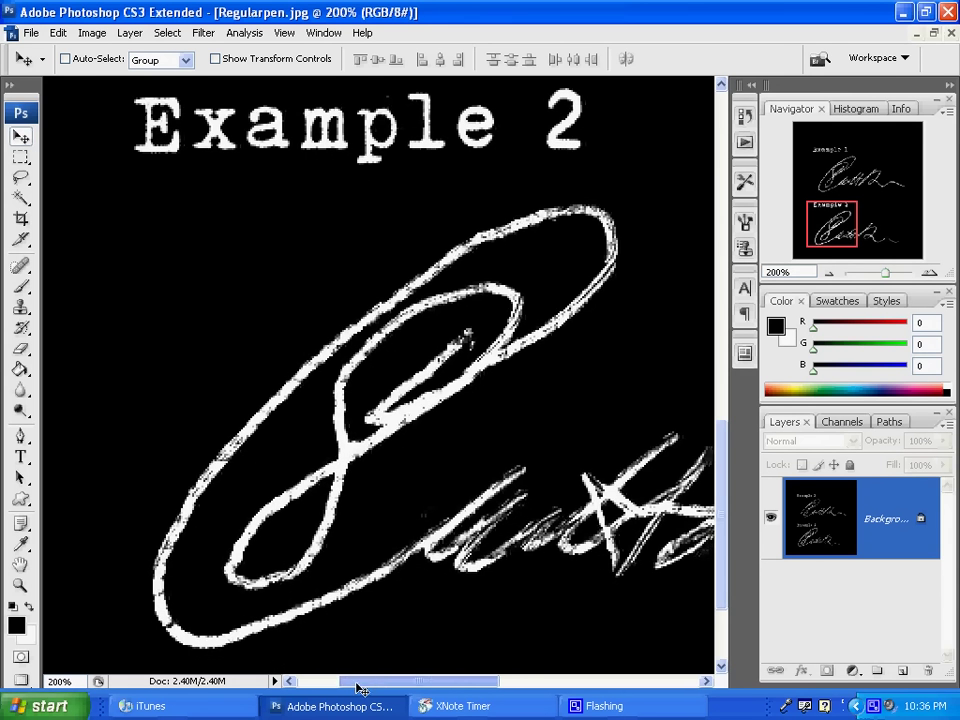
pyautogui.moveTo(360, 688); pyautogui.dragTo(410, 688)
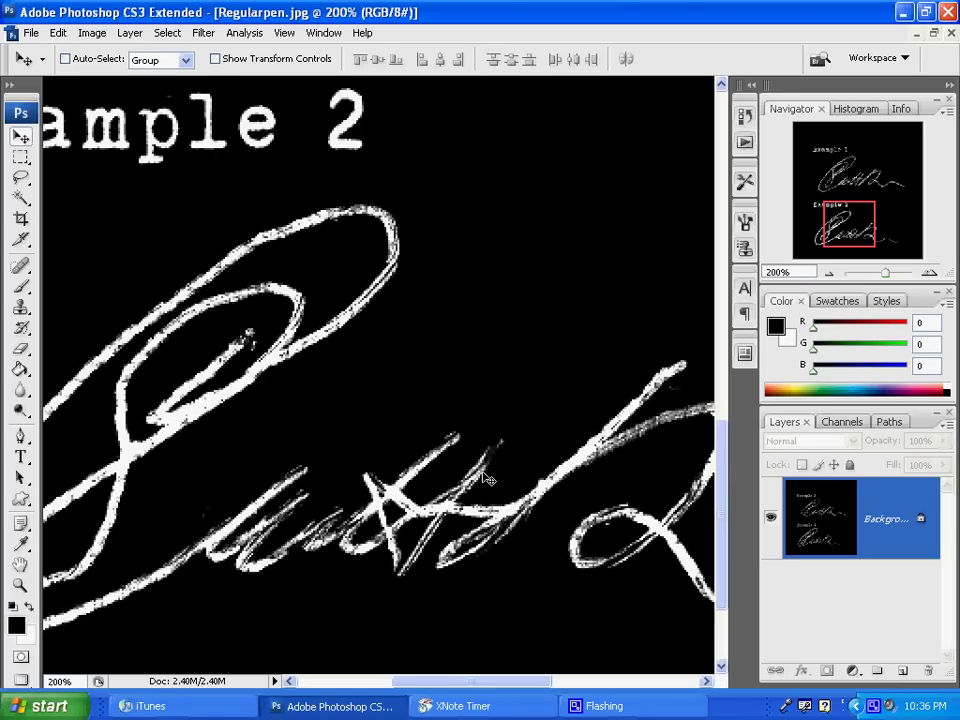
pyautogui.moveTo(477, 683); pyautogui.dragTo(540, 682)
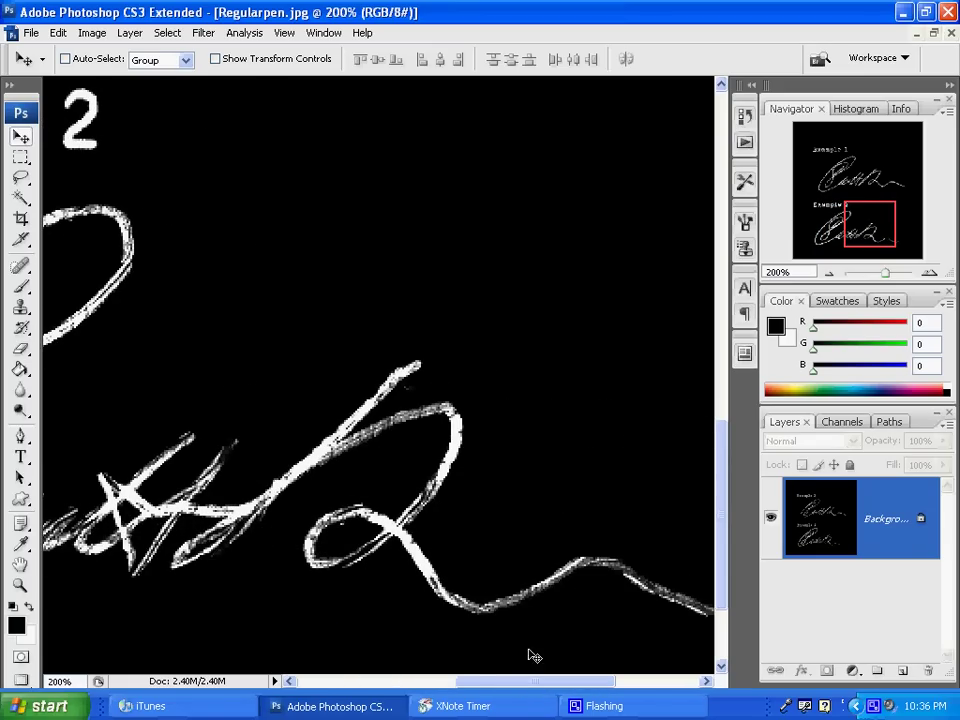
pyautogui.moveTo(536, 684)
pyautogui.mouseDown()
pyautogui.moveTo(574, 682)
pyautogui.moveTo(415, 683)
pyautogui.mouseUp()
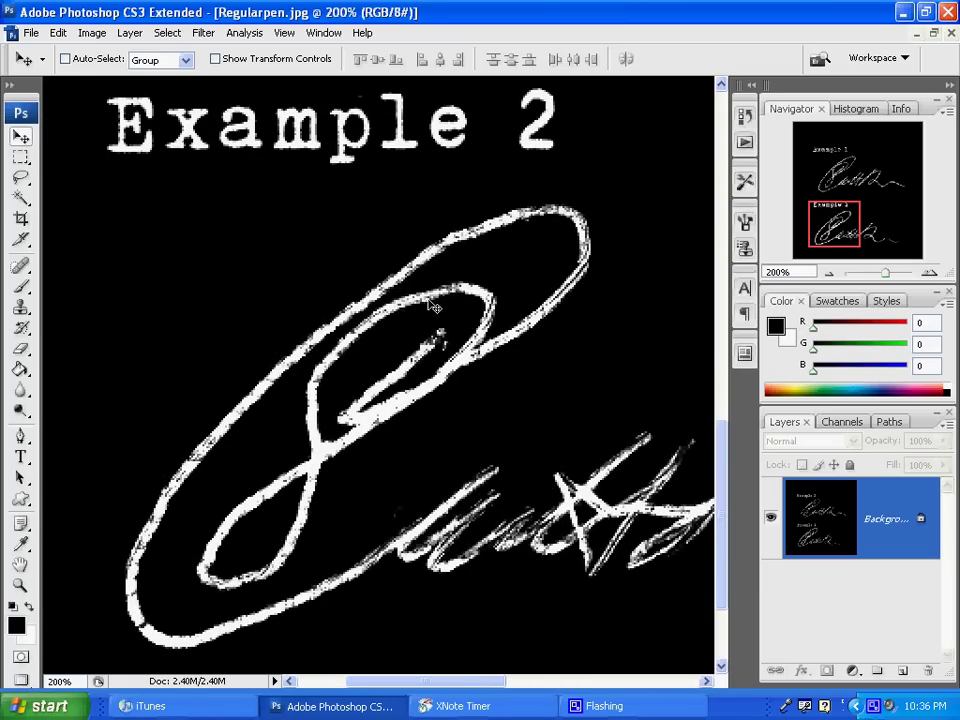
# Scroll back up and zoom out to 66.67% to show both signatures whole.
pyautogui.scroll(5, 398, 428)
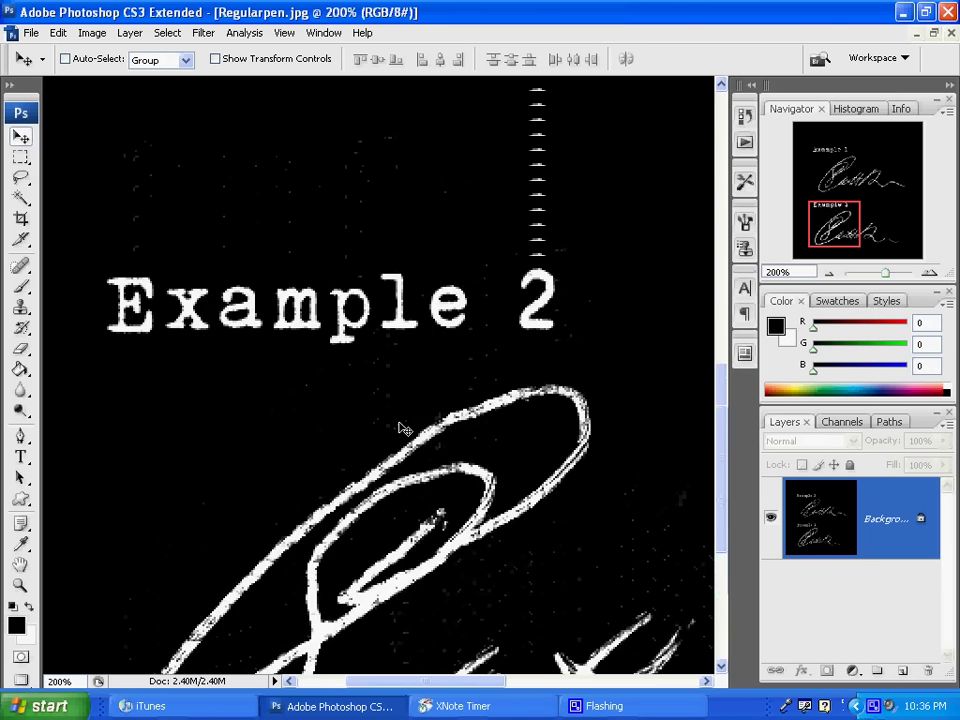
pyautogui.scroll(15, 398, 428)
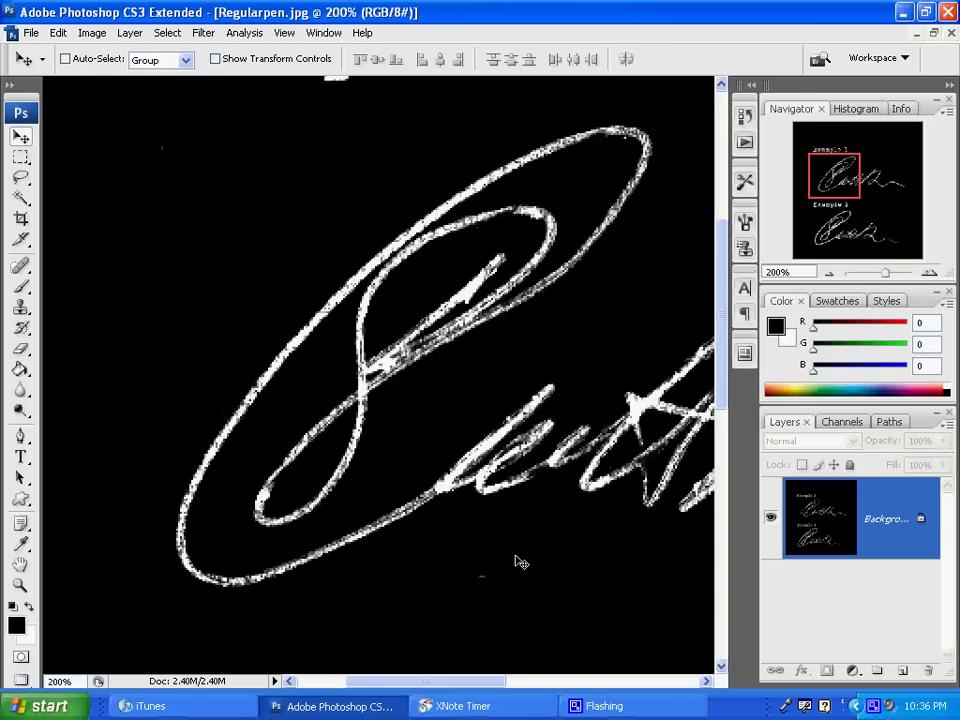
pyautogui.hotkey('ctrl', '-')
pyautogui.hotkey('ctrl', '-')
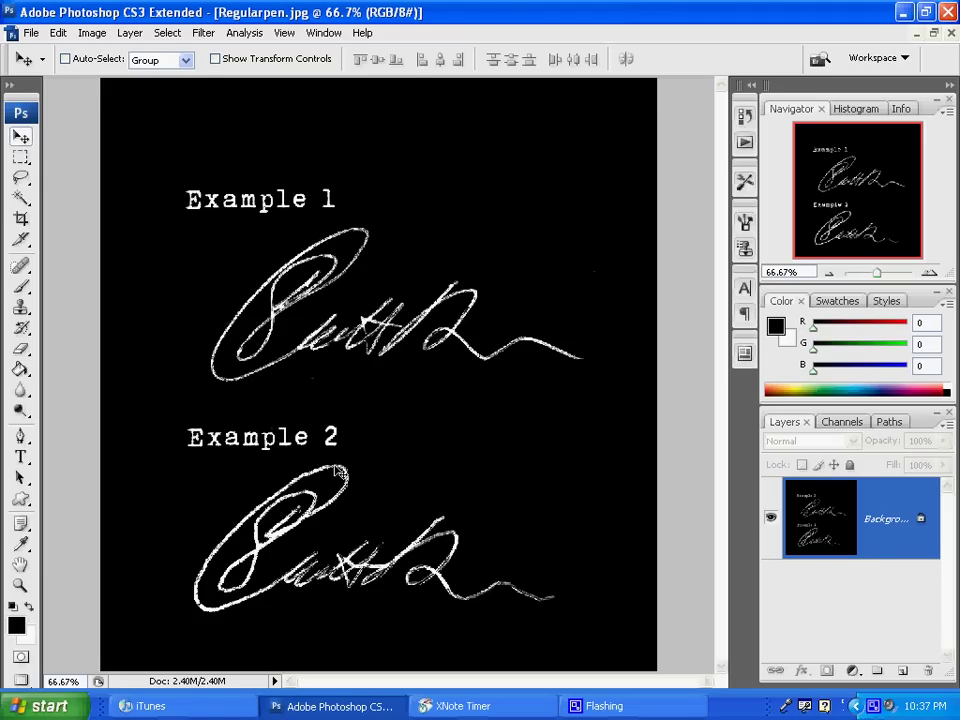
# Zoom to 100% and scroll back and forth comparing Example 1 with Example 2.
pyautogui.hotkey('ctrl', '+')
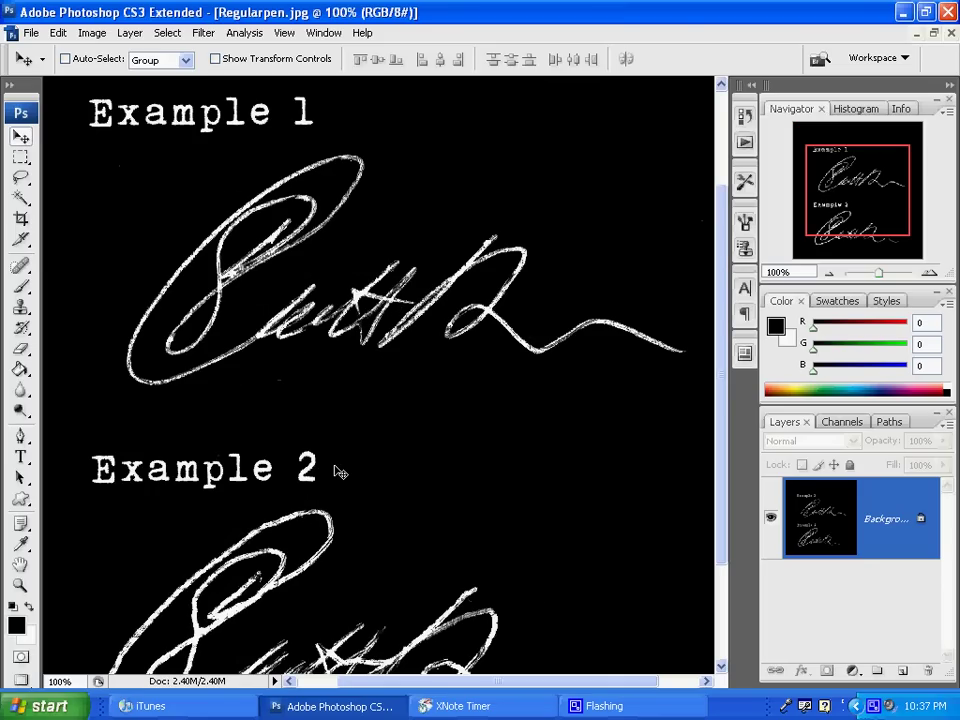
pyautogui.scroll(-1, 322, 557)
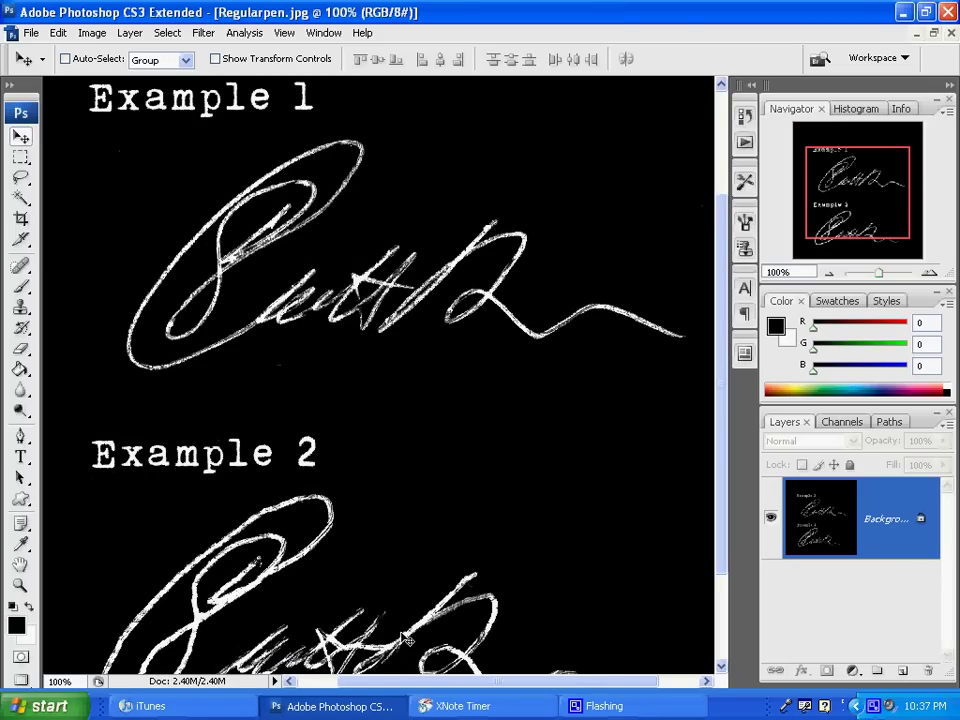
pyautogui.scroll(-3, 418, 408)
pyautogui.scroll(1, 420, 405)
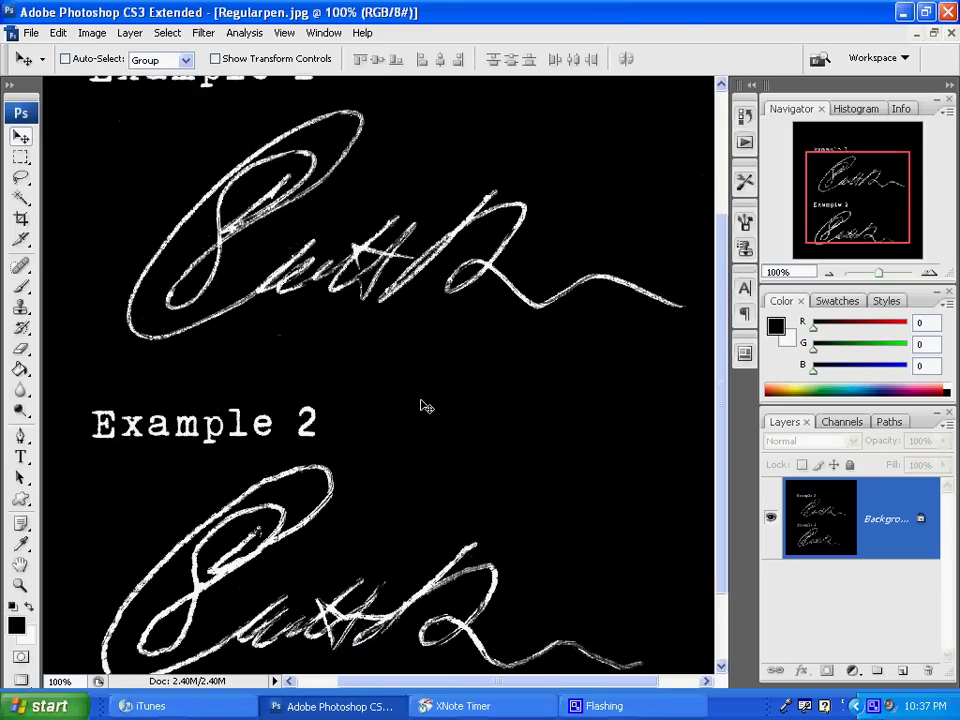
pyautogui.scroll(-1, 440, 430)
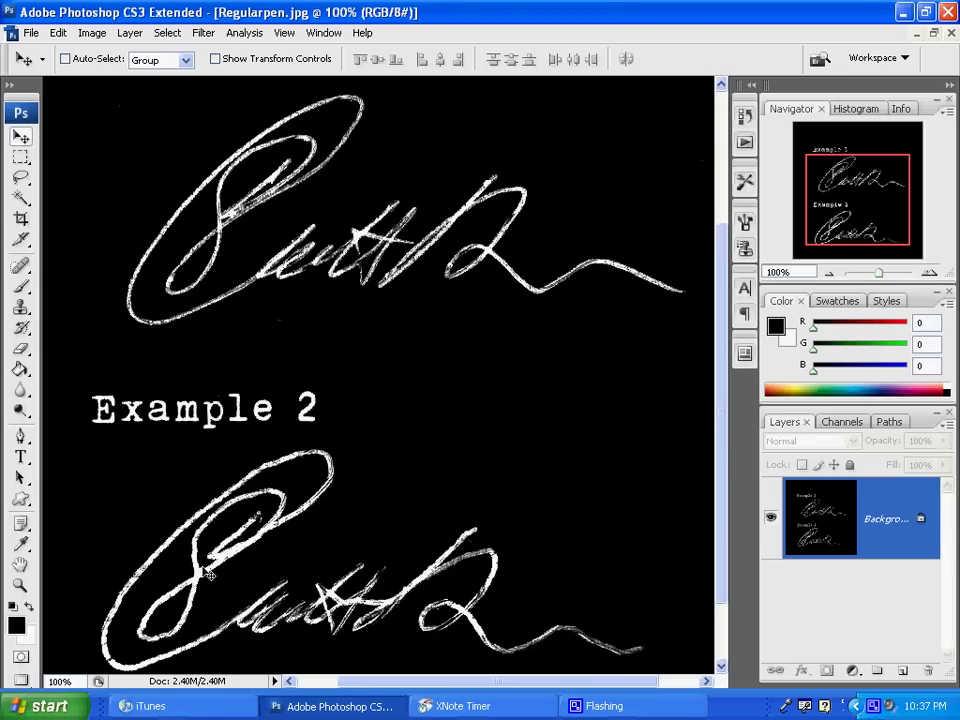
pyautogui.scroll(-1, 200, 590)
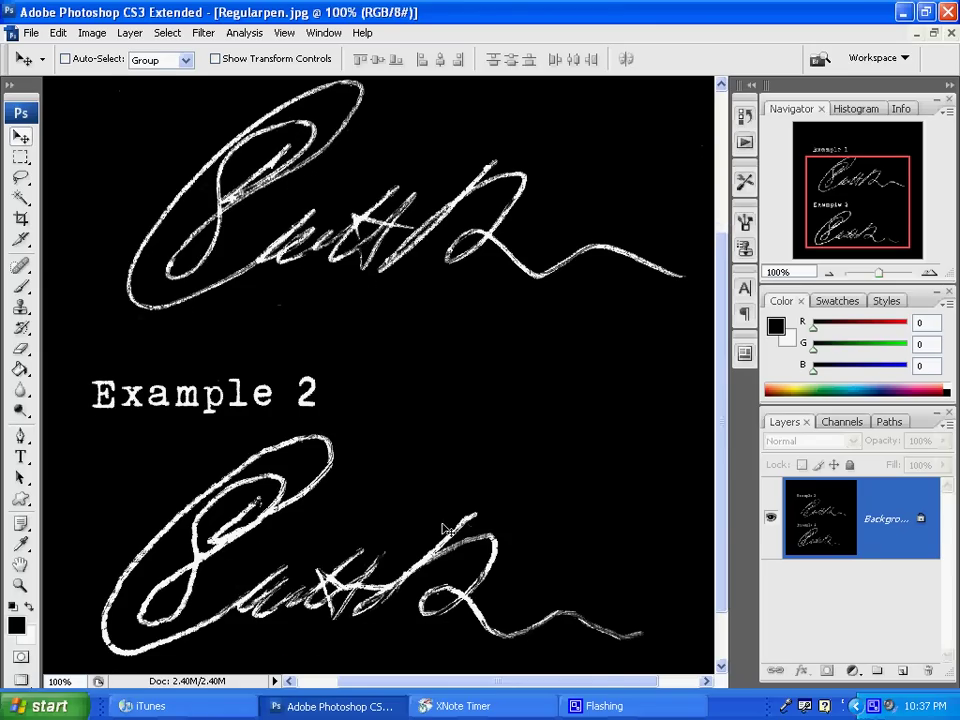
pyautogui.scroll(3, 440, 525)
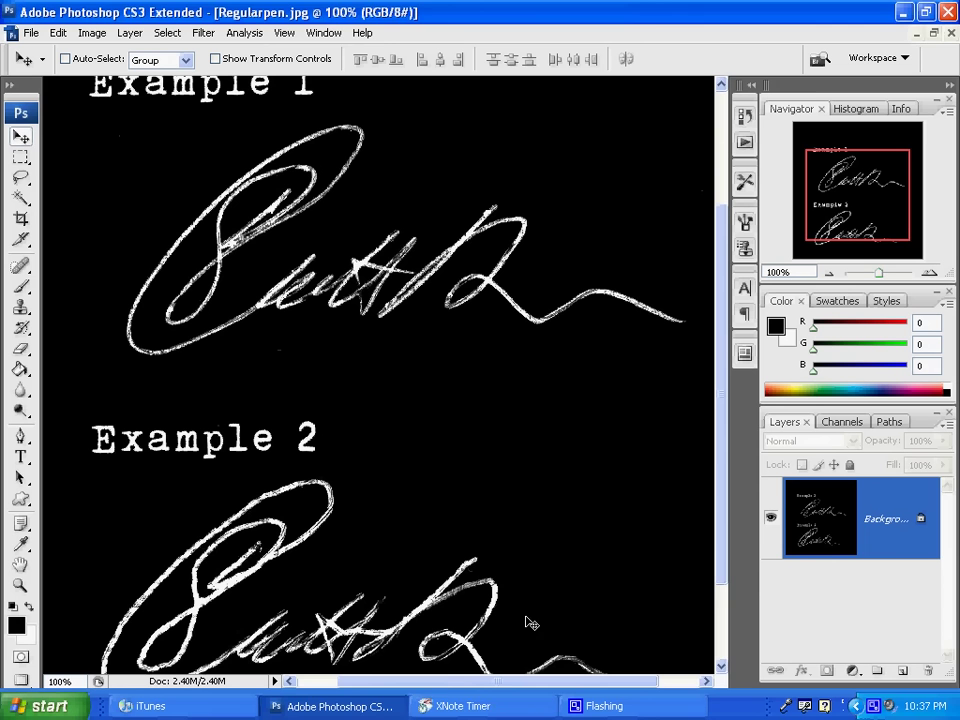
# Check the timer, compare the examples again, then open the recorder's tray menu to stop recording.
pyautogui.click(533, 712)
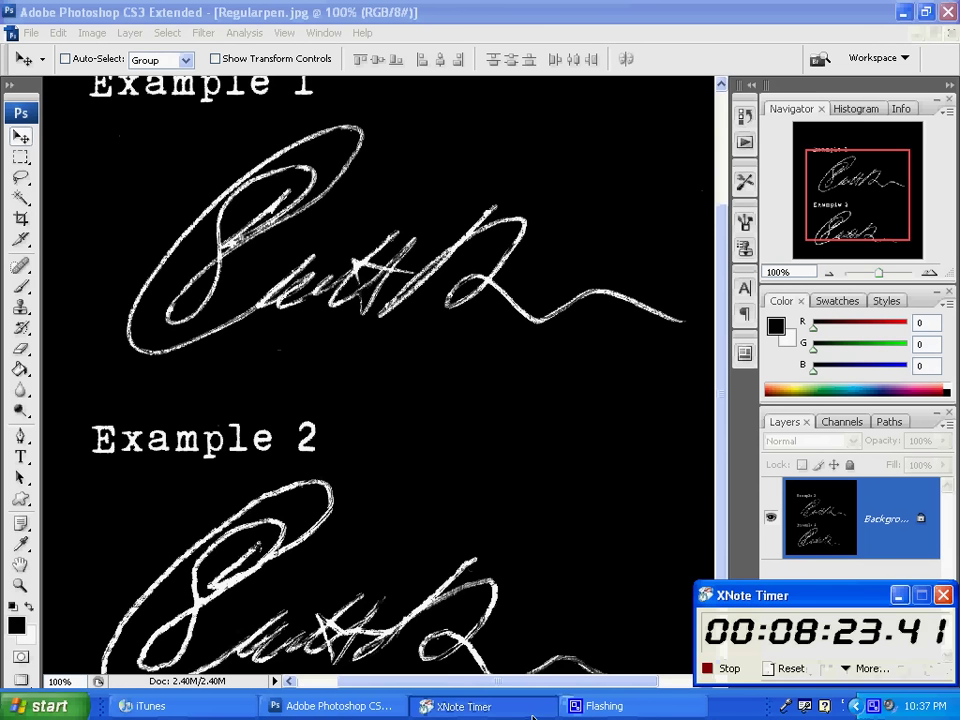
pyautogui.click(236, 15)
pyautogui.scroll(-2, 400, 265)
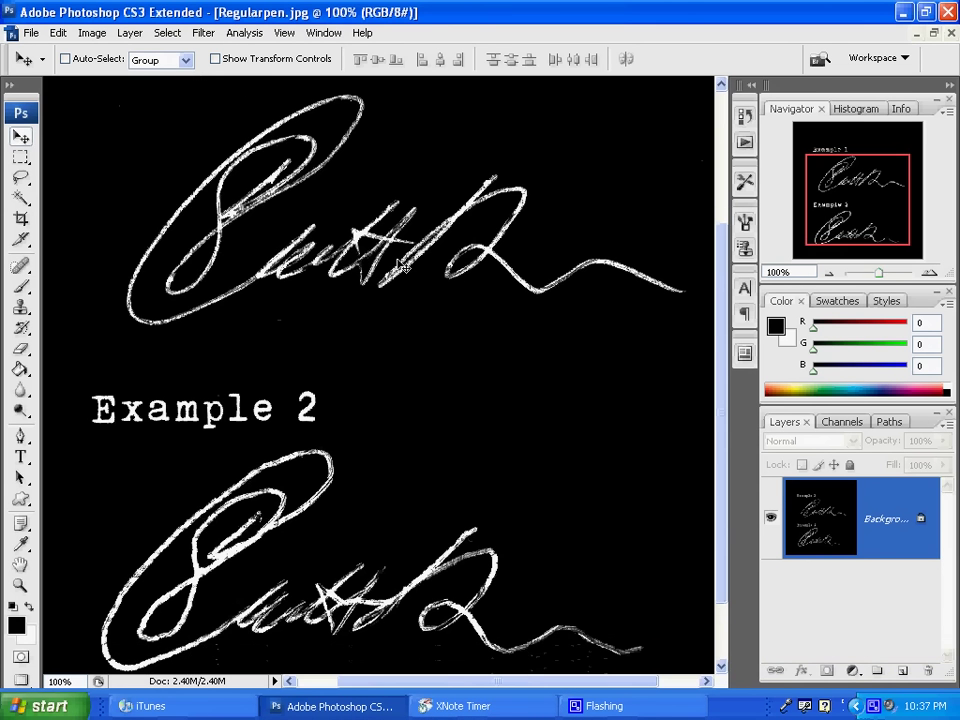
pyautogui.scroll(-3, 400, 265)
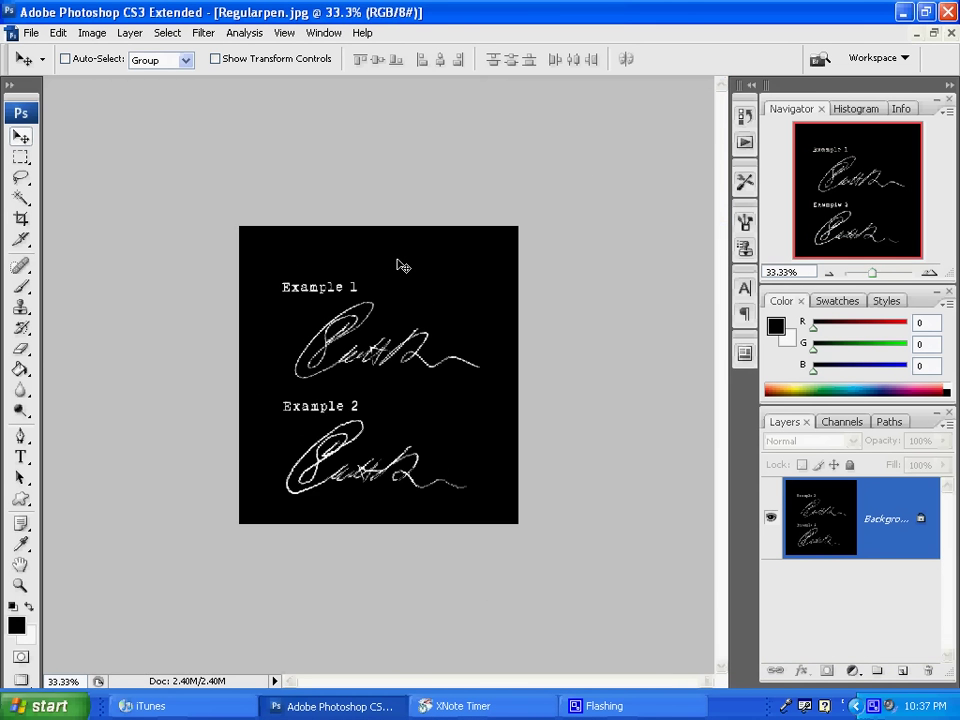
pyautogui.scroll(2, 400, 265)
pyautogui.scroll(1, 398, 263)
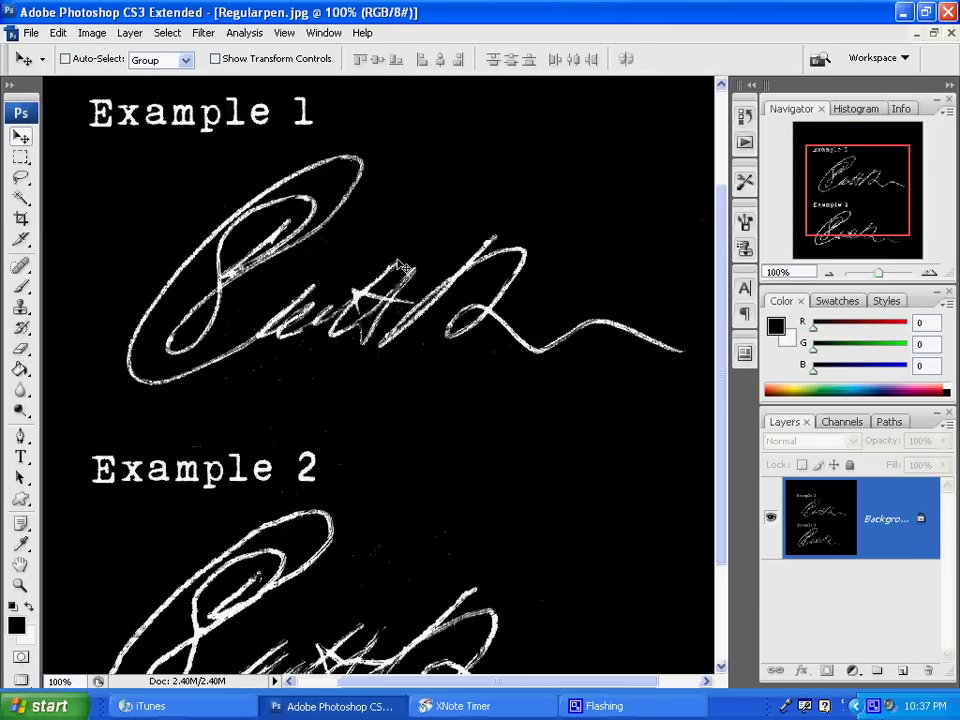
pyautogui.scroll(-1, 398, 263)
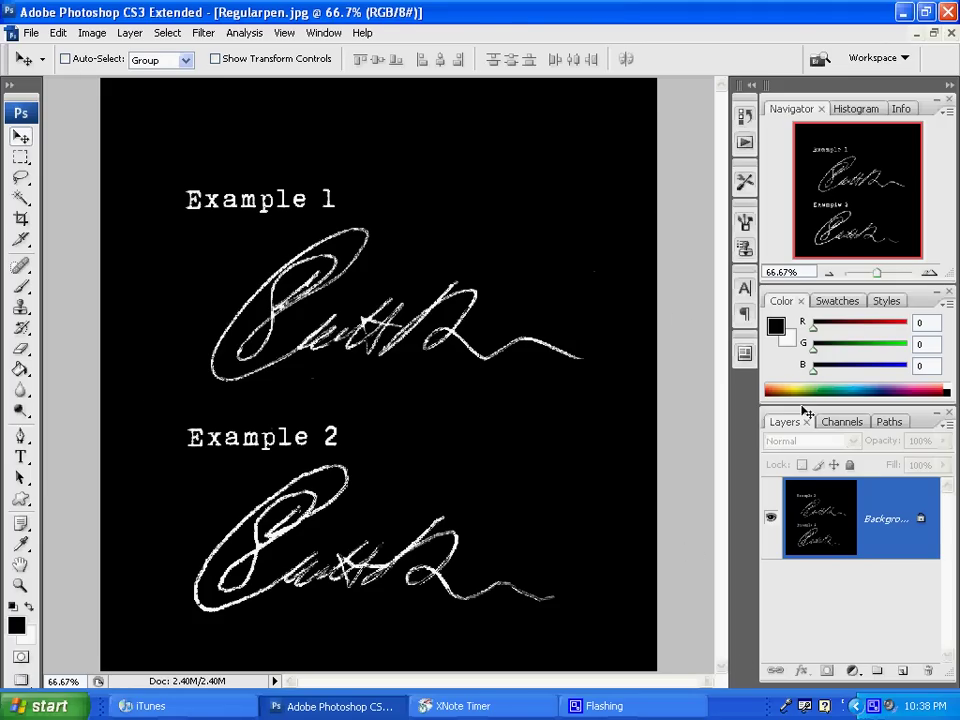
pyautogui.rightClick(875, 707)
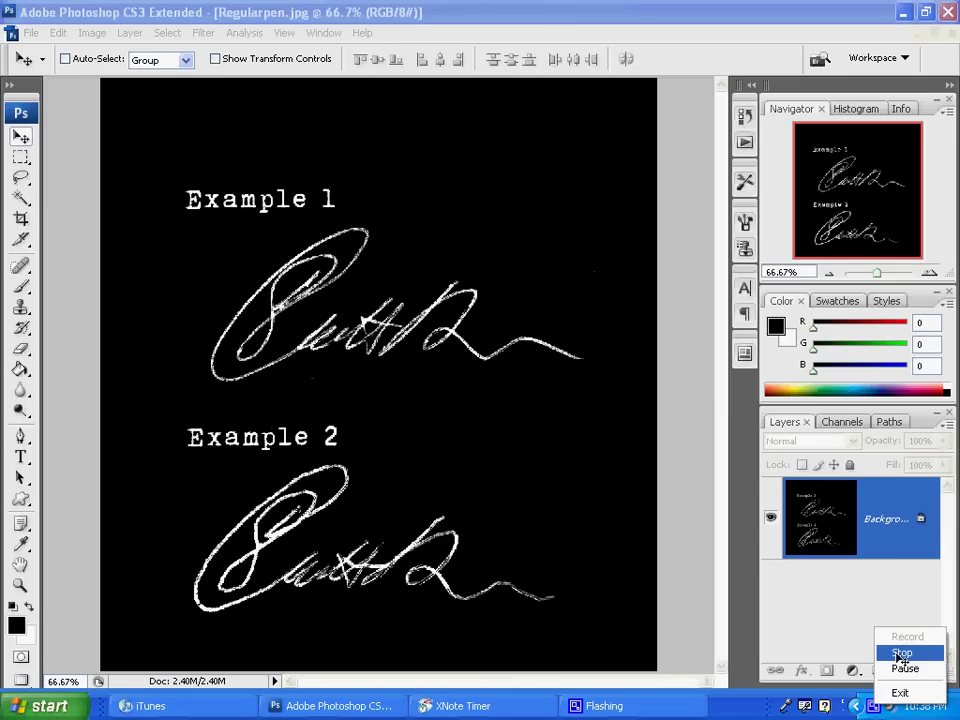